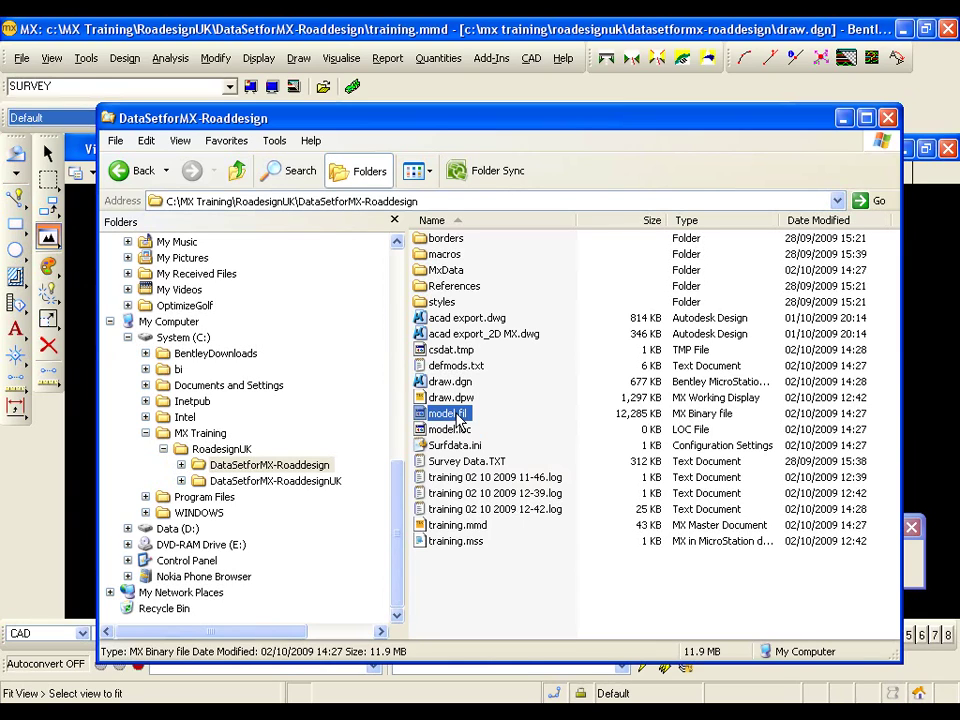
# - Make a backup copy of model.fil in the same DataSetforMX-Roaddesign folder, and return to MX
pyautogui.rightClick(458, 417)
pyautogui.click(484, 528)
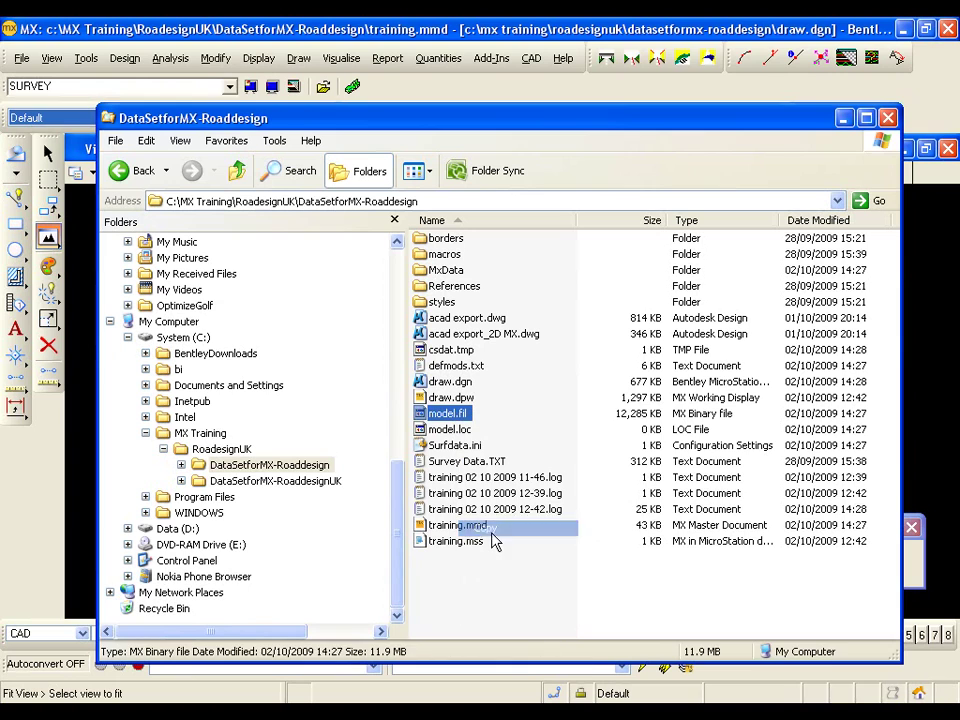
pyautogui.rightClick(527, 581)
pyautogui.click(560, 476)
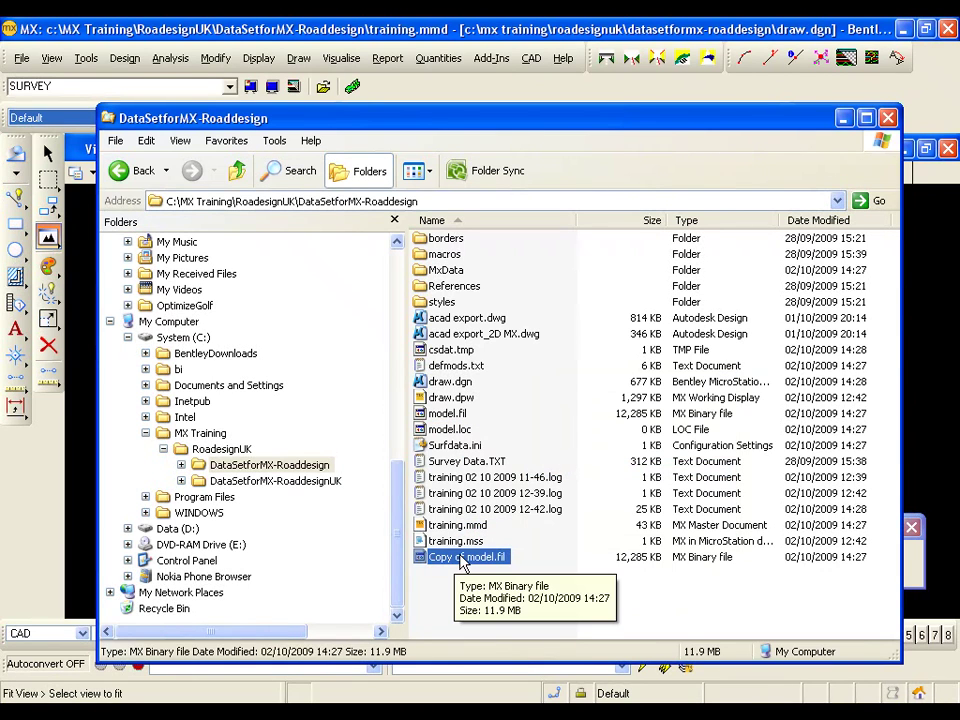
pyautogui.hotkey('alt', 'F4')
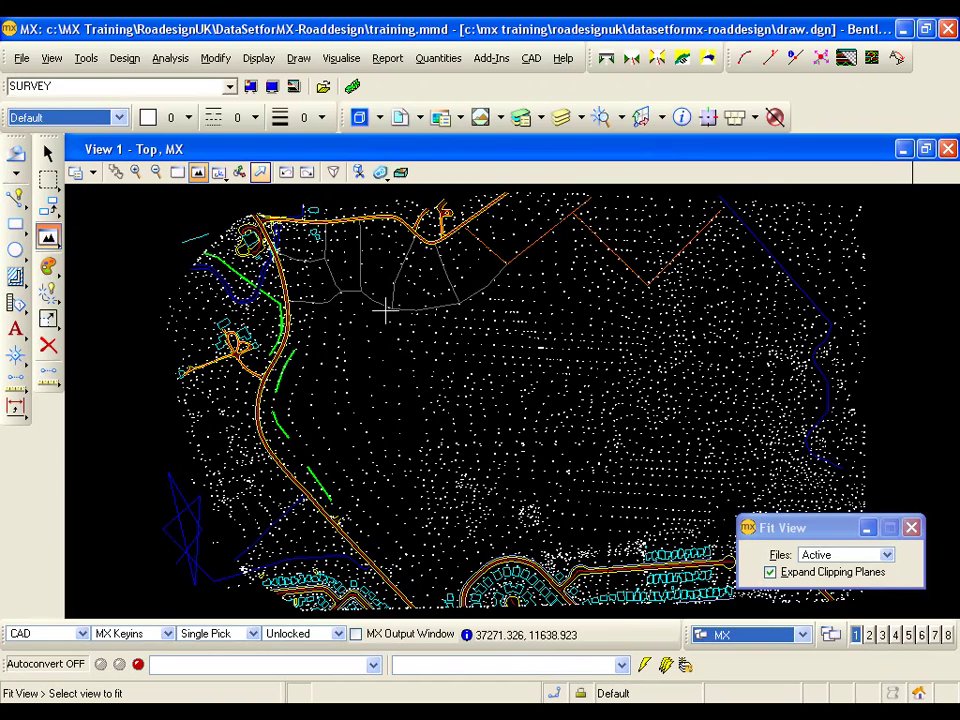
# - Run the model file report with Check Model File Records and show its result in an enlarged MX Output Window
pyautogui.click(21, 59)
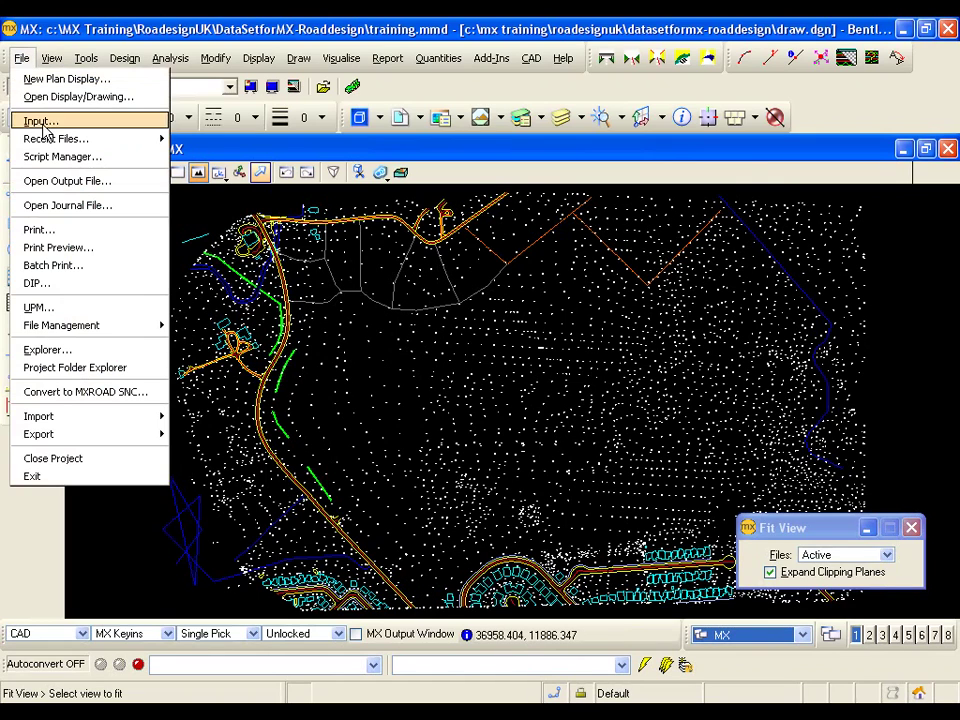
pyautogui.moveTo(126, 328)
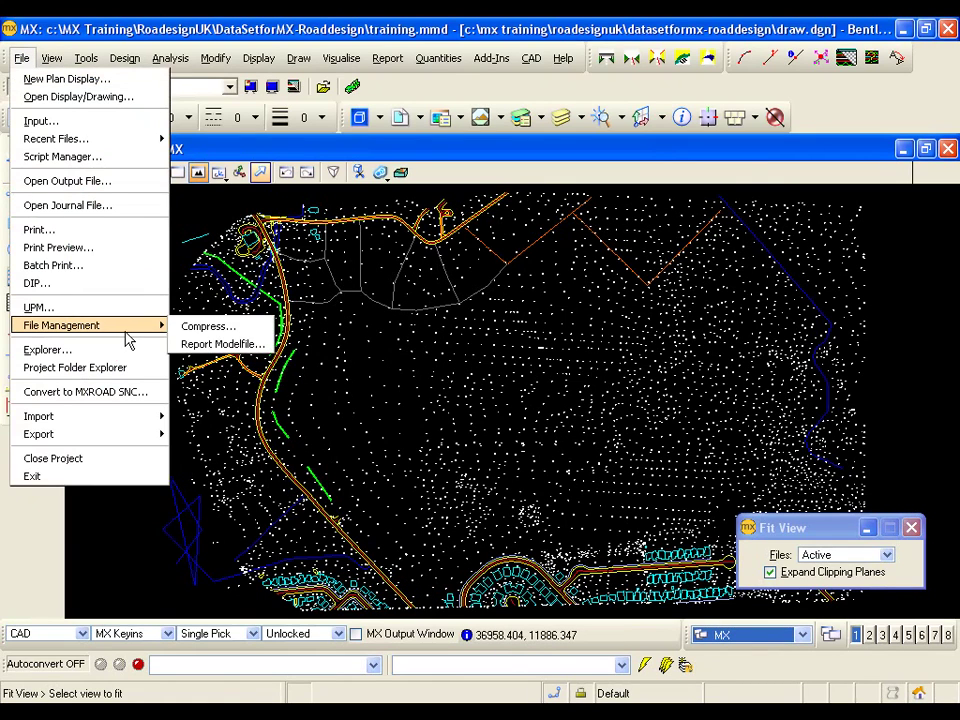
pyautogui.click(209, 344)
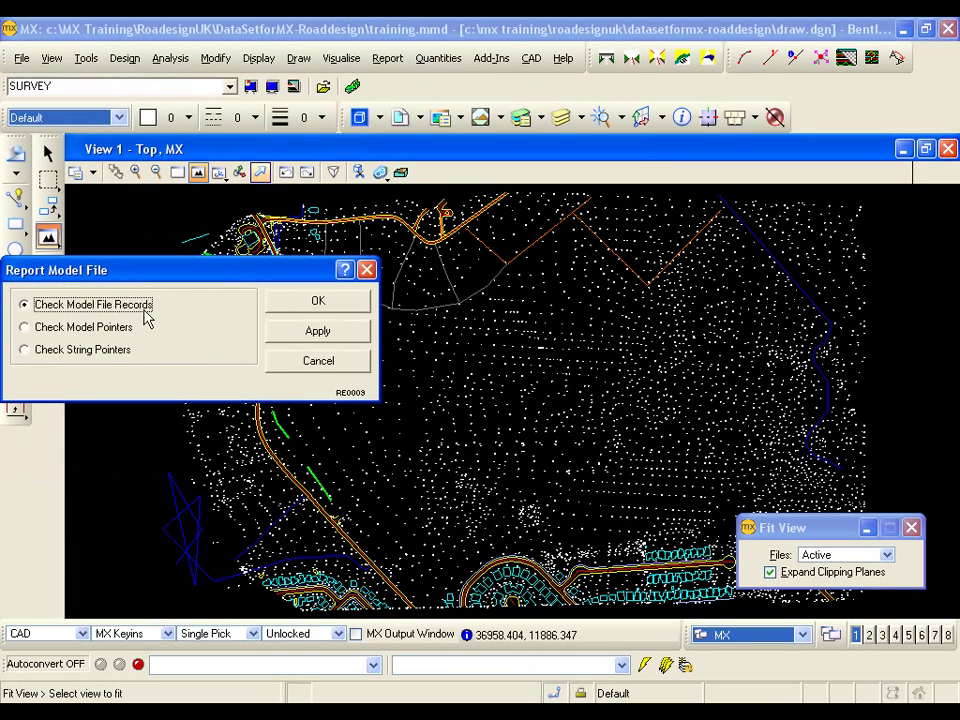
pyautogui.click(315, 304)
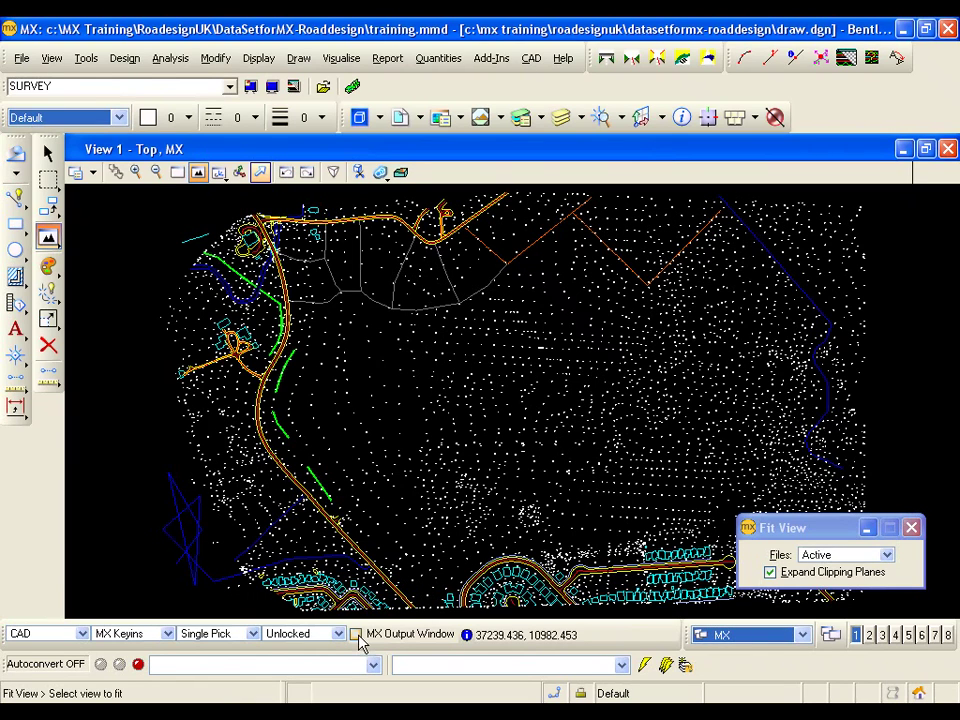
pyautogui.click(356, 635)
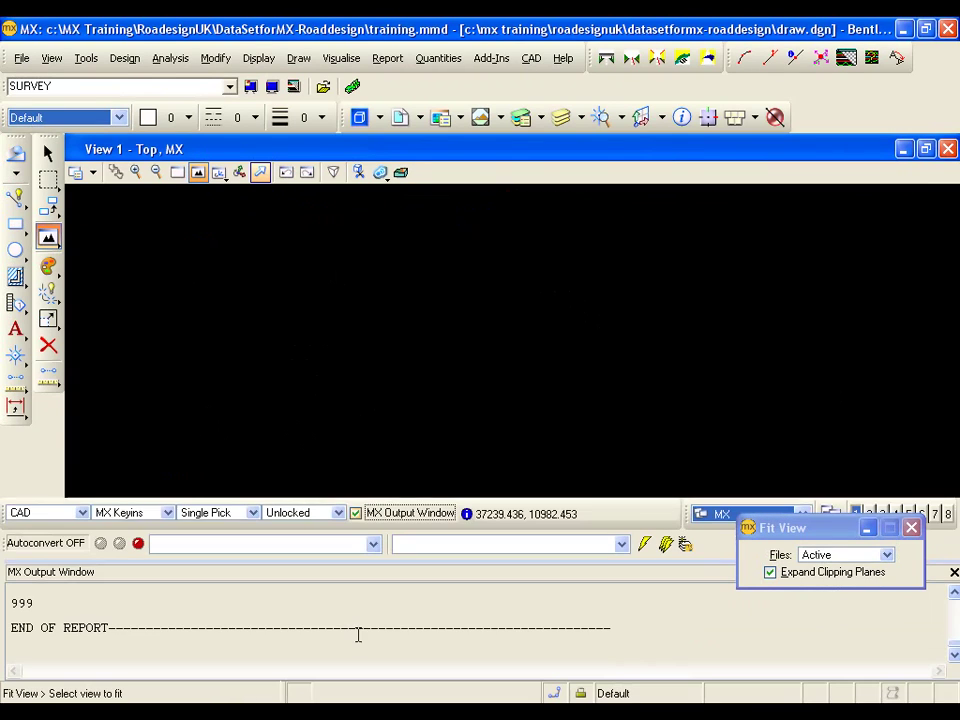
pyautogui.moveTo(381, 565); pyautogui.dragTo(381, 381)
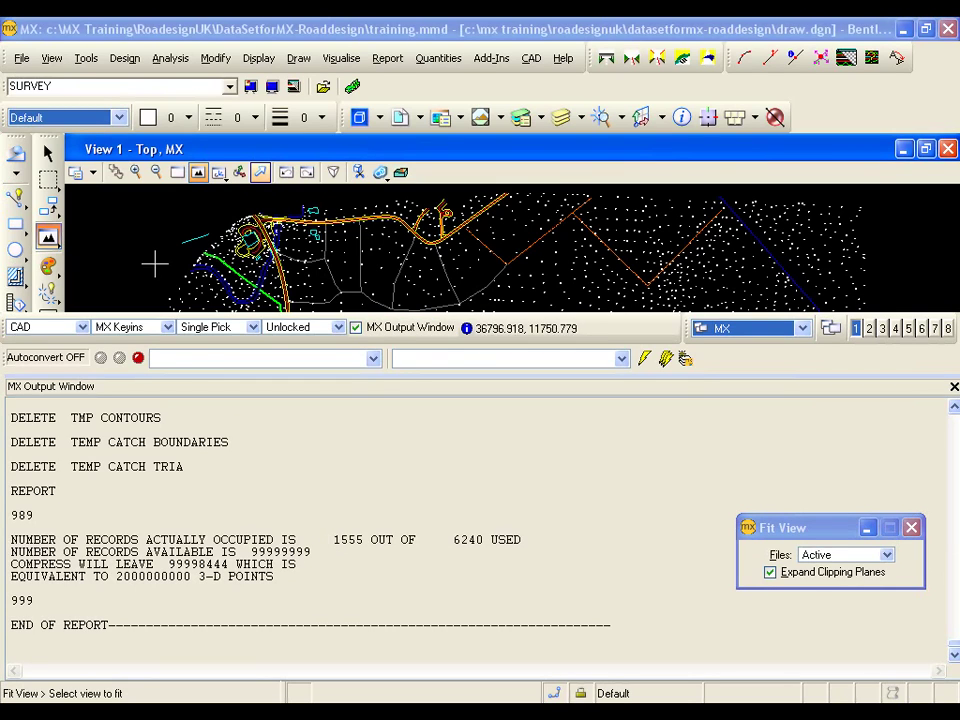
# - Compress the project's model file using the Model File option
pyautogui.click(21, 58)
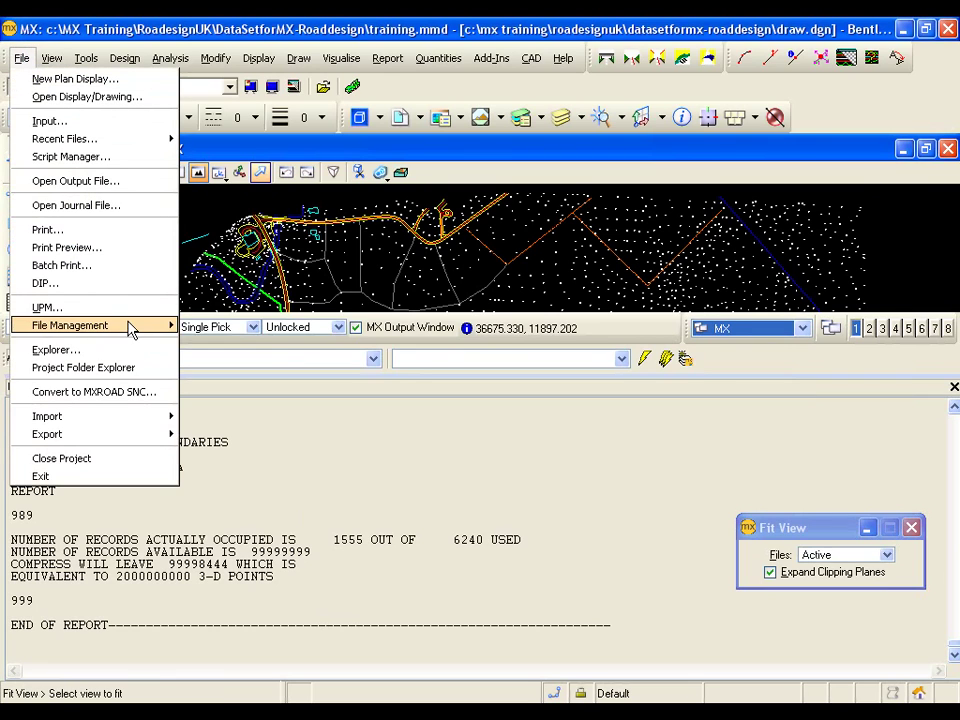
pyautogui.moveTo(133, 327)
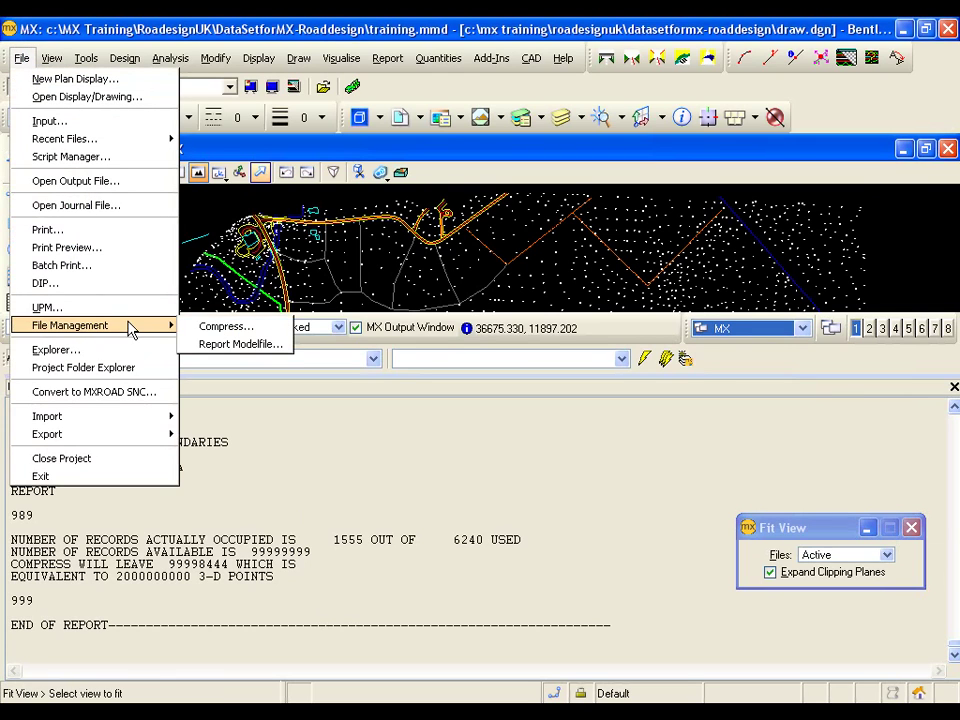
pyautogui.click(240, 333)
pyautogui.click(58, 314)
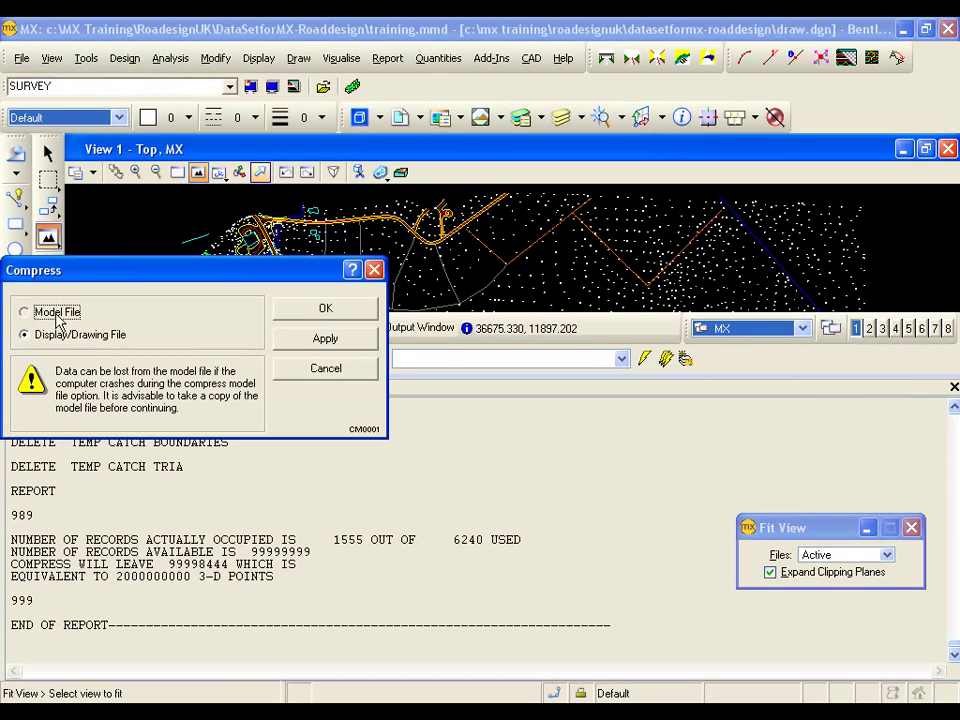
pyautogui.click(58, 316)
pyautogui.click(328, 311)
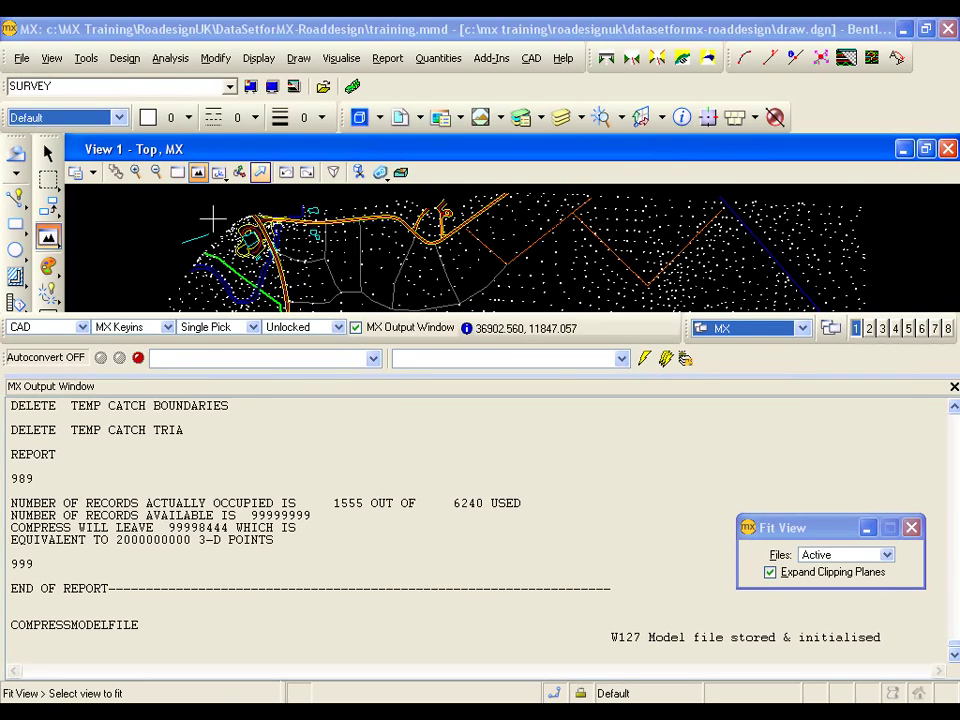
# - Report the model file records again and examine the occupied and used record counts after compression
pyautogui.click(21, 58)
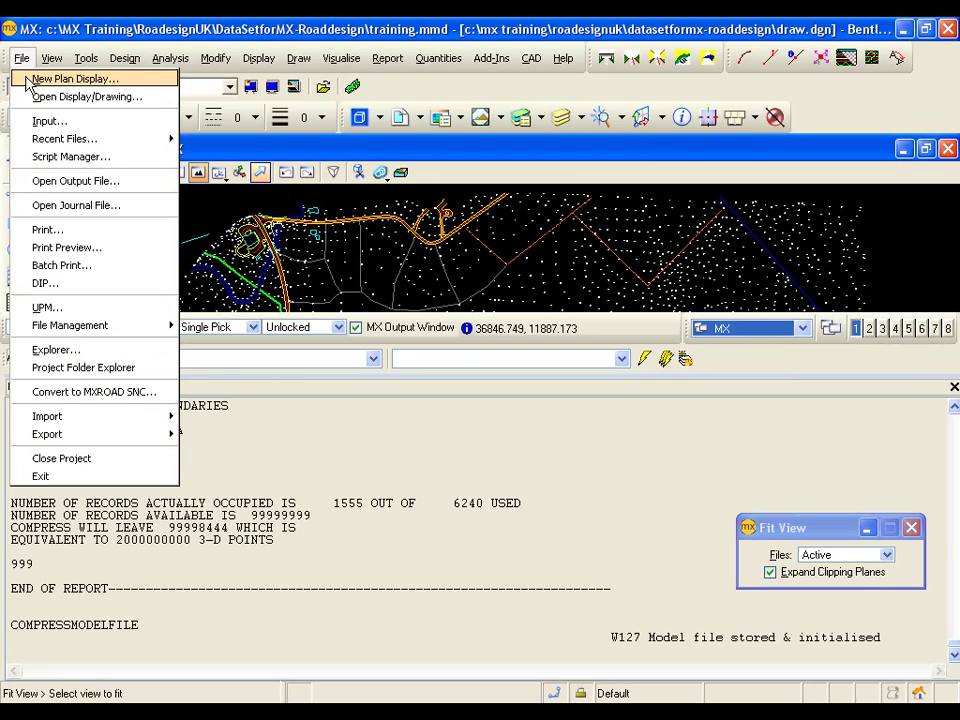
pyautogui.moveTo(122, 326)
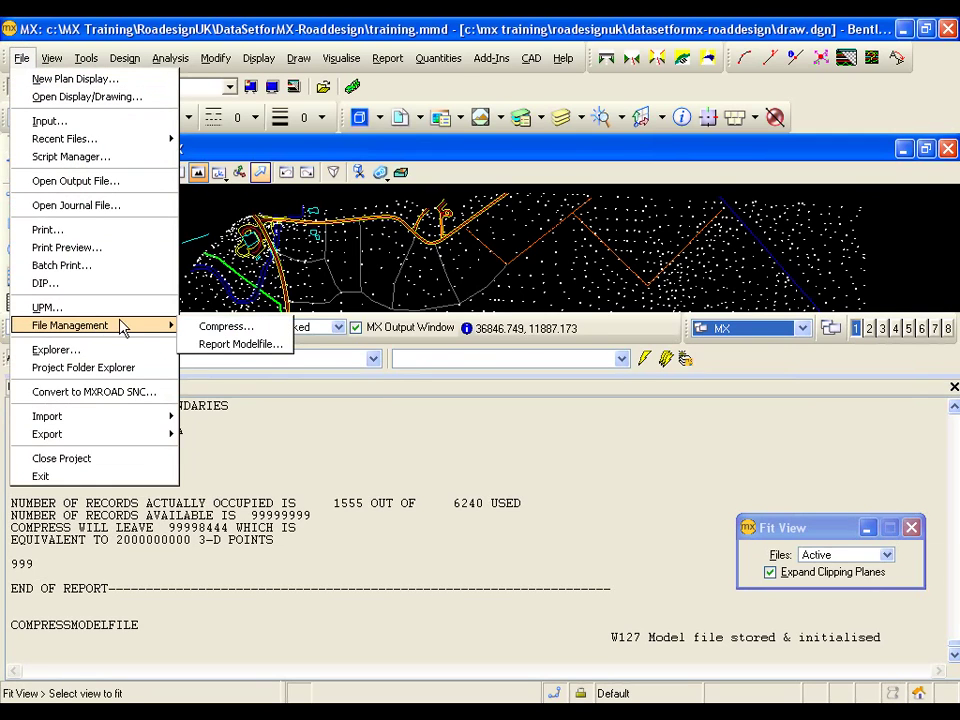
pyautogui.click(242, 345)
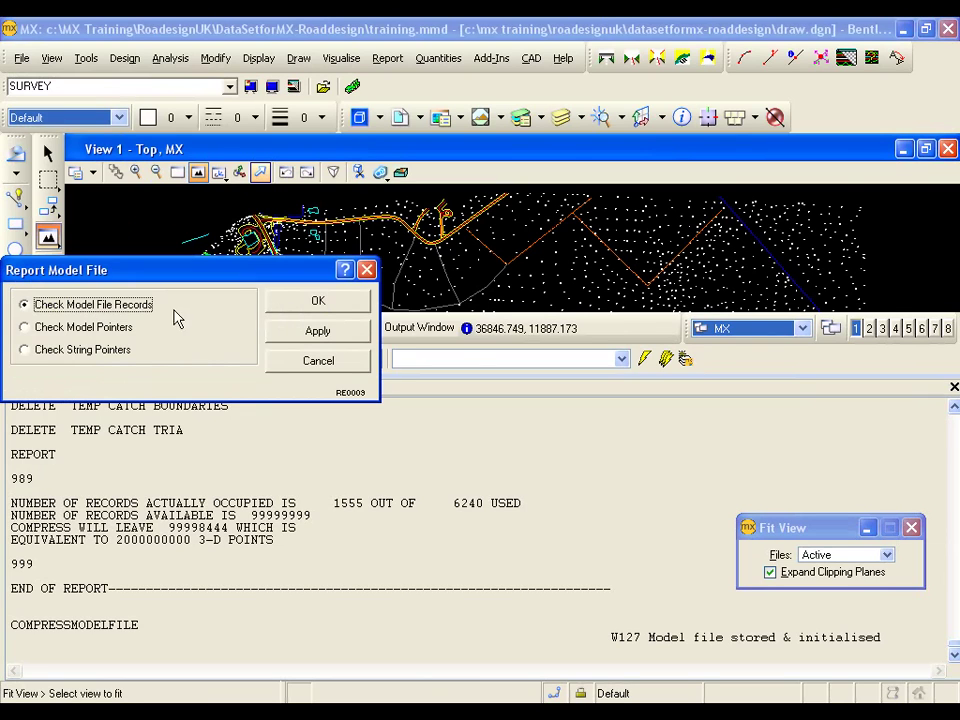
pyautogui.click(318, 302)
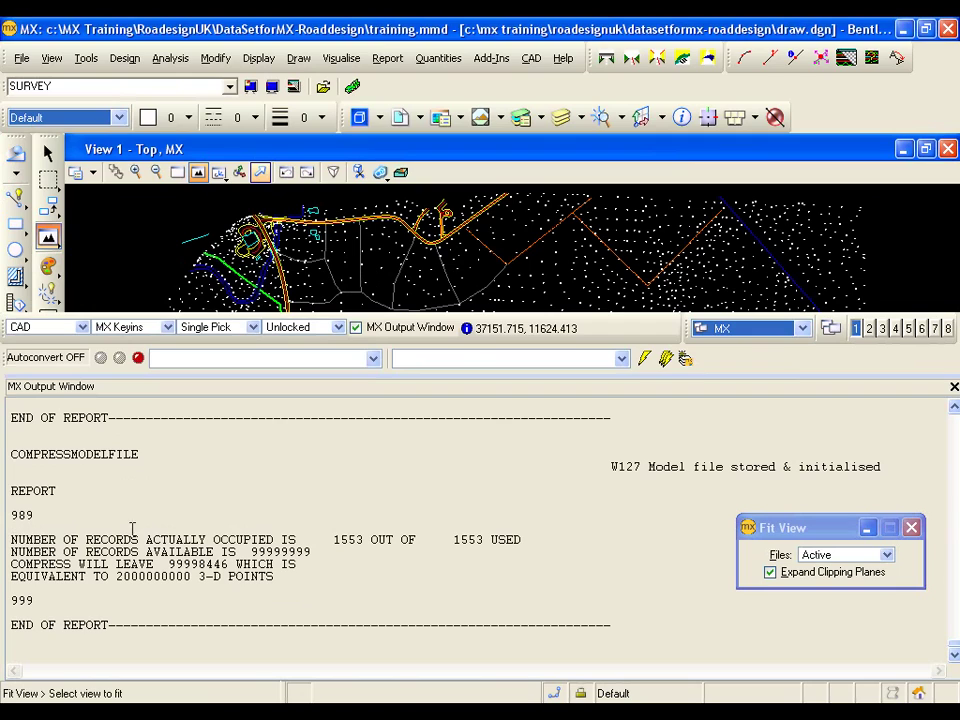
pyautogui.moveTo(213, 539); pyautogui.dragTo(521, 539)
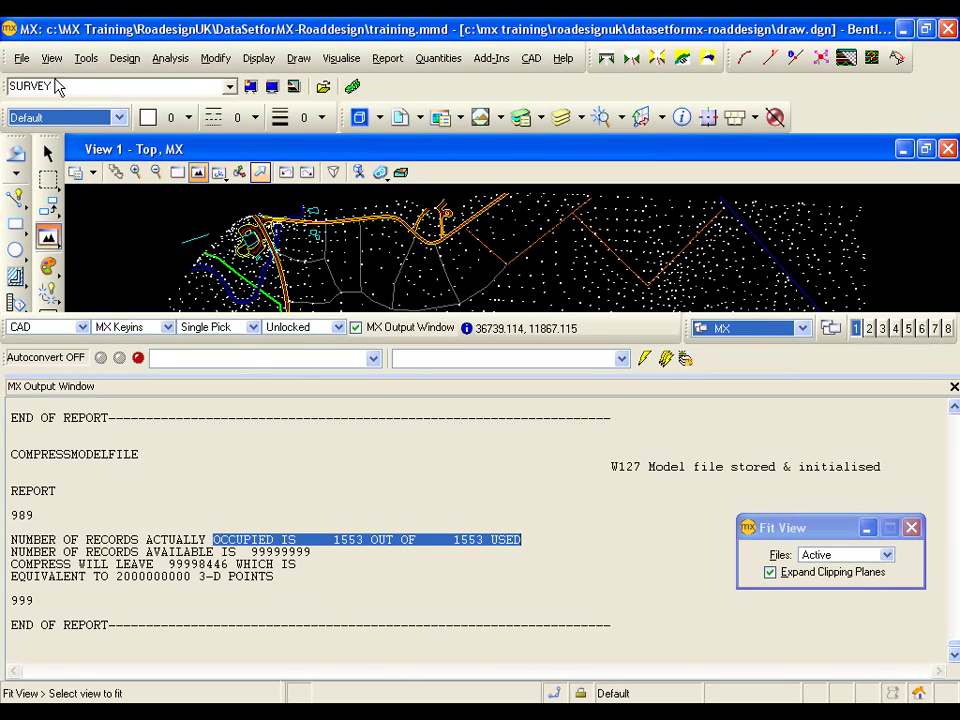
# - Run the Check Model Pointers report on the model file and examine the listed models and the pointer error count
pyautogui.click(20, 59)
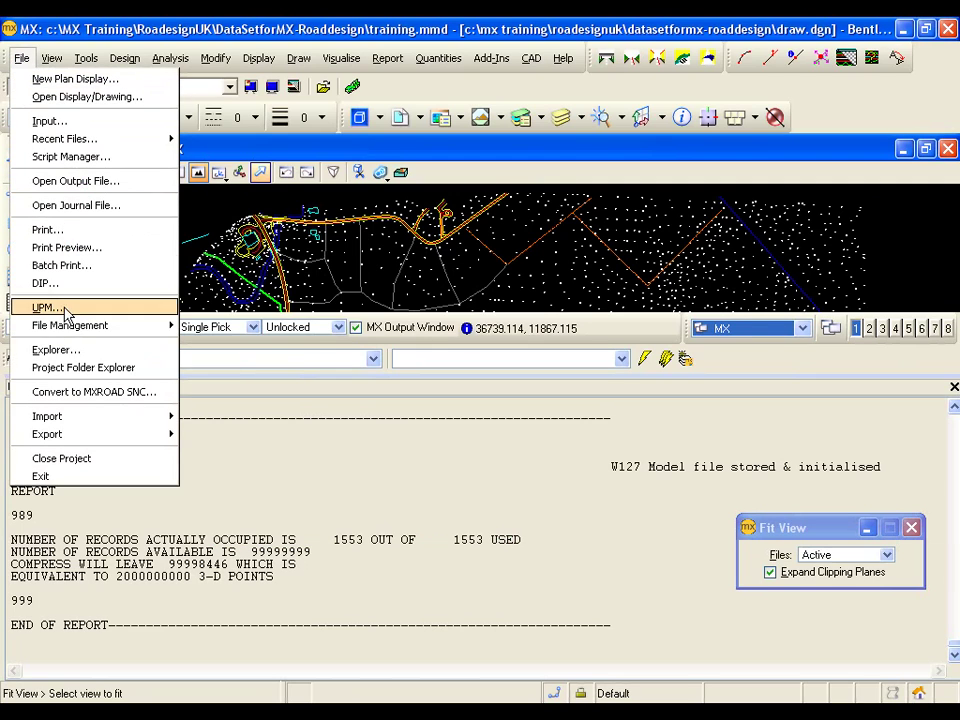
pyautogui.moveTo(85, 333)
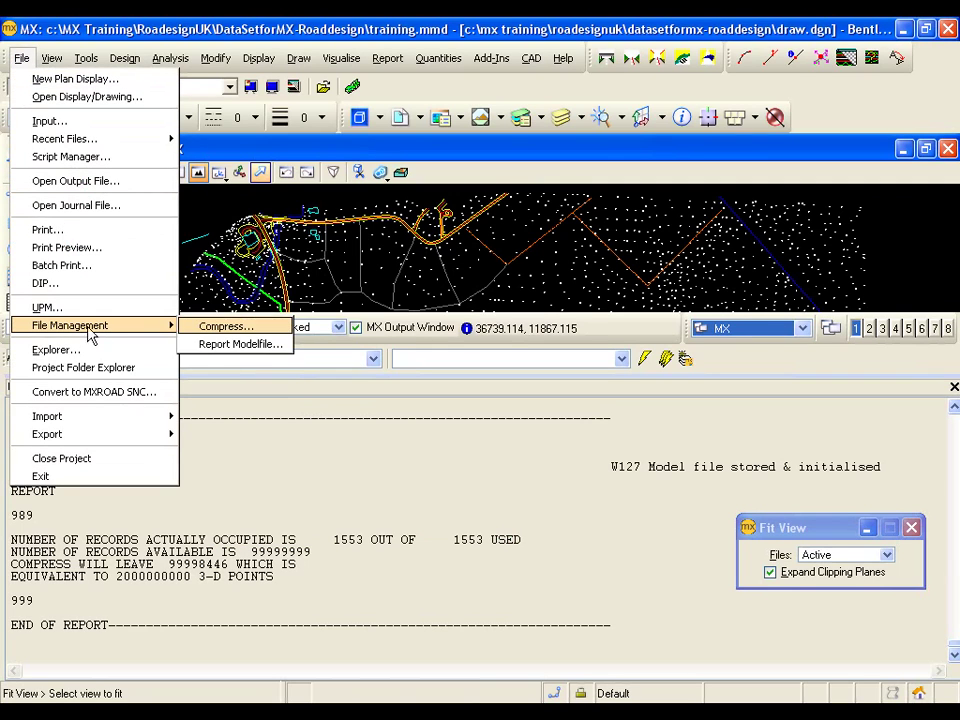
pyautogui.click(229, 349)
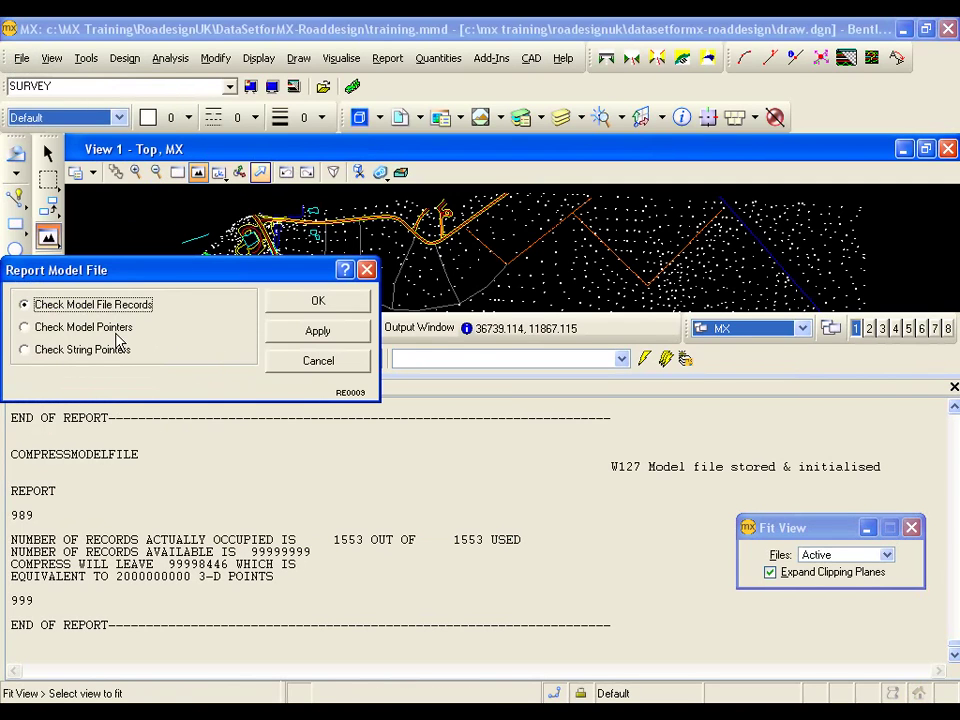
pyautogui.click(118, 328)
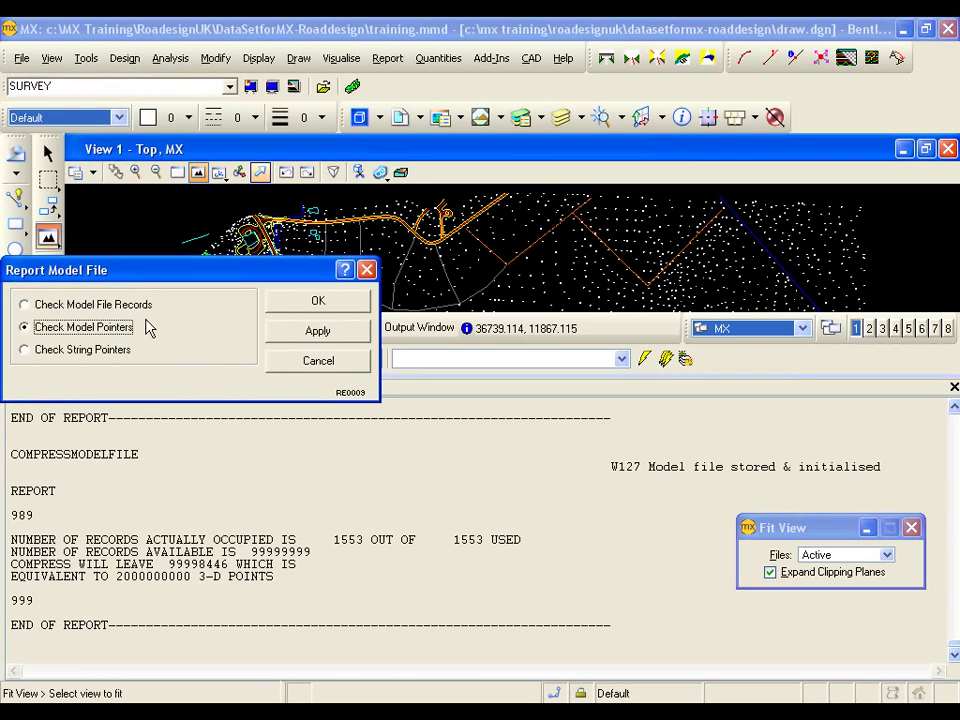
pyautogui.click(332, 304)
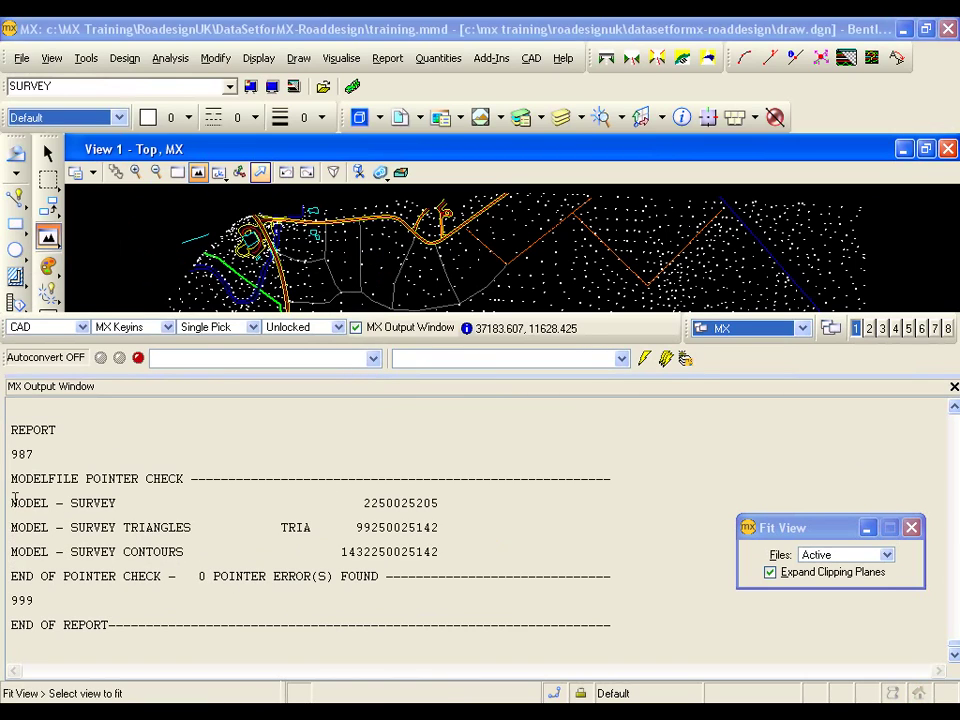
pyautogui.moveTo(12, 503); pyautogui.dragTo(448, 553)
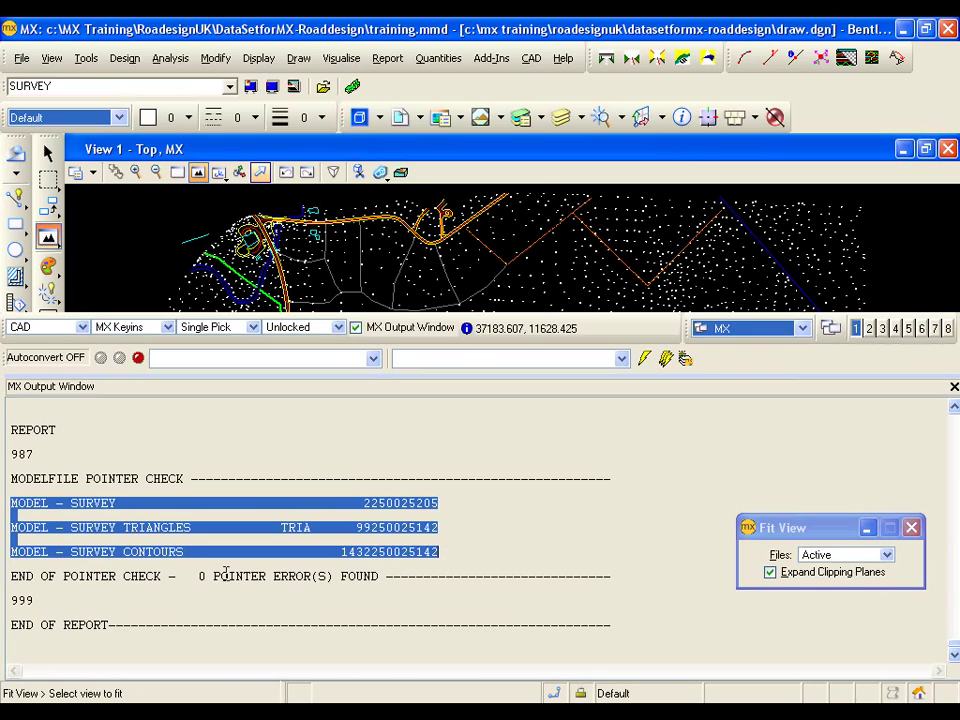
pyautogui.moveTo(199, 576); pyautogui.dragTo(383, 577)
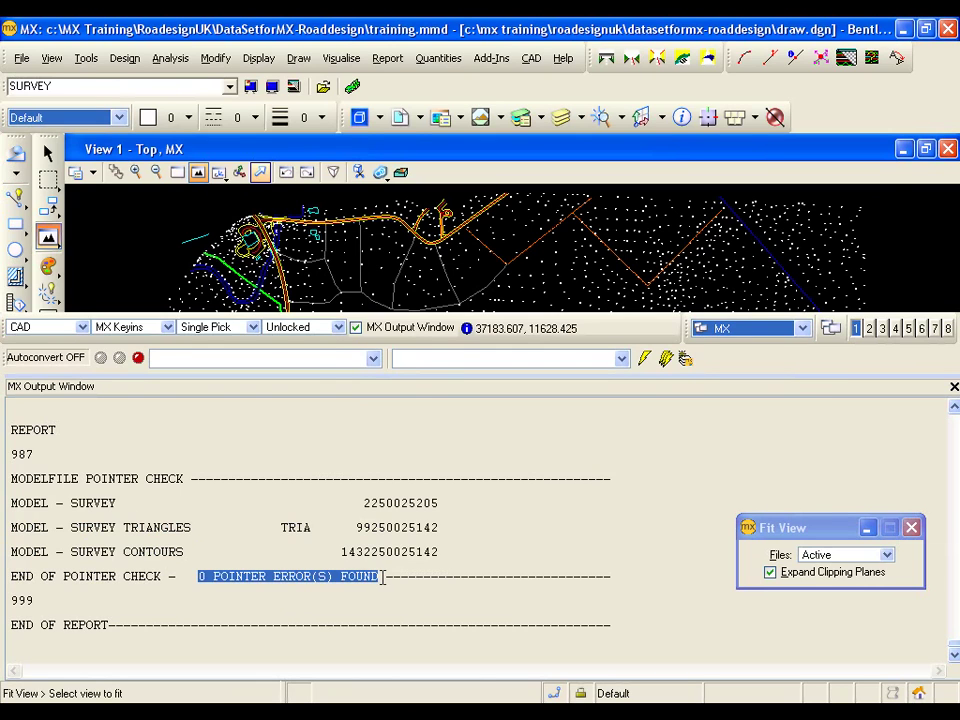
# - Switch to Windows Explorer and compare the file sizes of model.fil and Copy of model.fil
pyautogui.hotkey('alt', 'Tab')
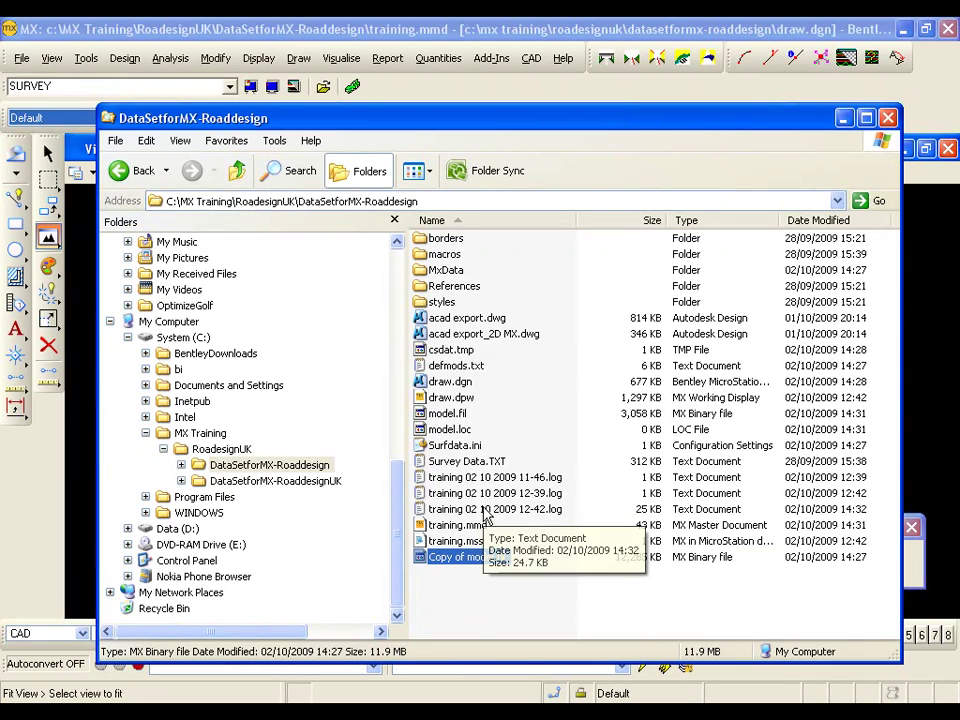
pyautogui.click(446, 412)
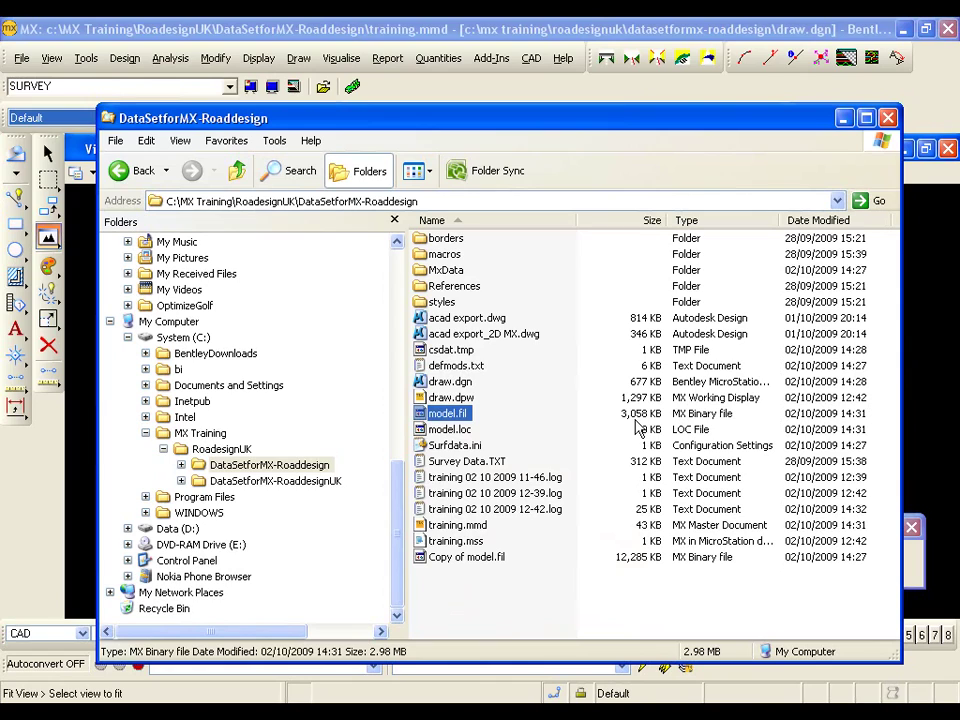
pyautogui.click(461, 560)
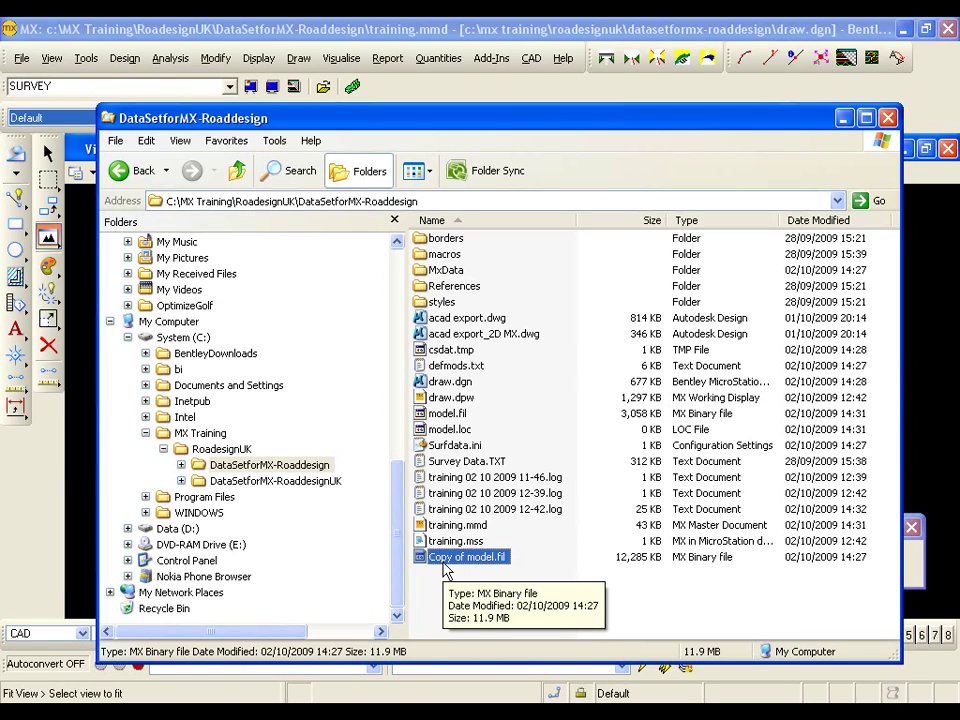
pyautogui.press('XF86AudioLowerVolume')
pyautogui.press('XF86AudioLowerVolume')
pyautogui.press('XF86AudioLowerVolume')
pyautogui.press('XF86AudioLowerVolume')
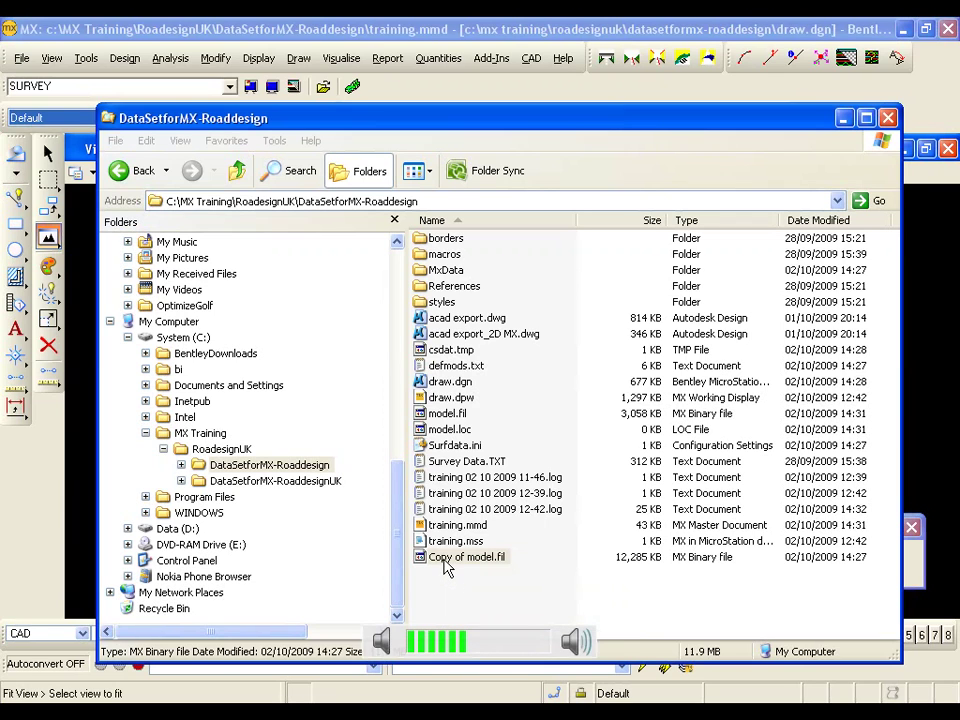
# - Delete the backup file Copy of model.fil from the project folder and confirm the deletion
pyautogui.rightClick(447, 562)
pyautogui.click(486, 511)
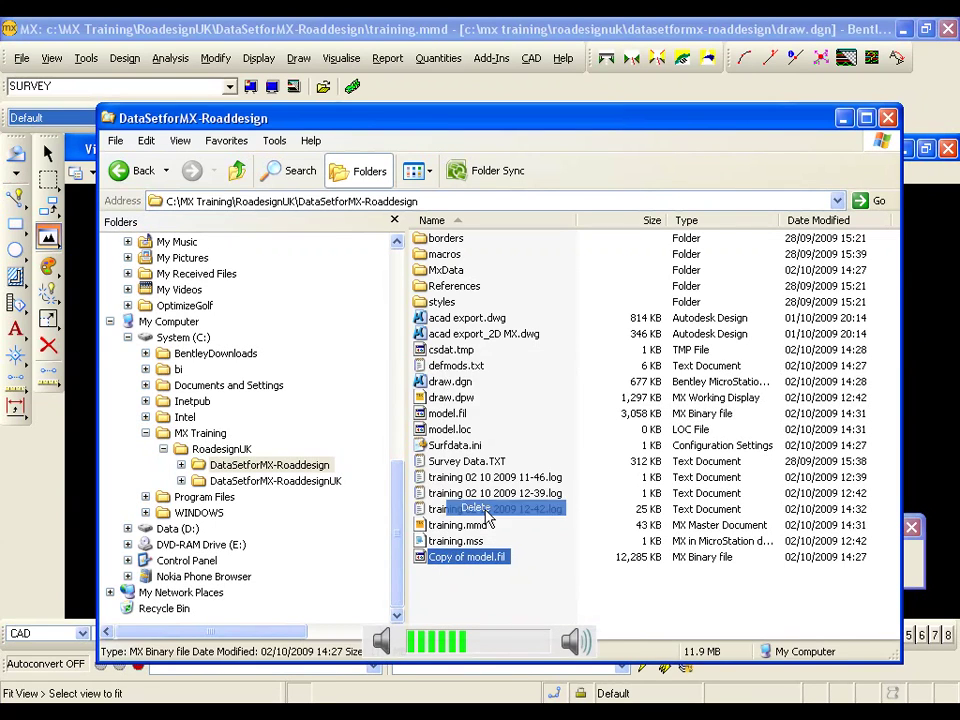
pyautogui.click(557, 393)
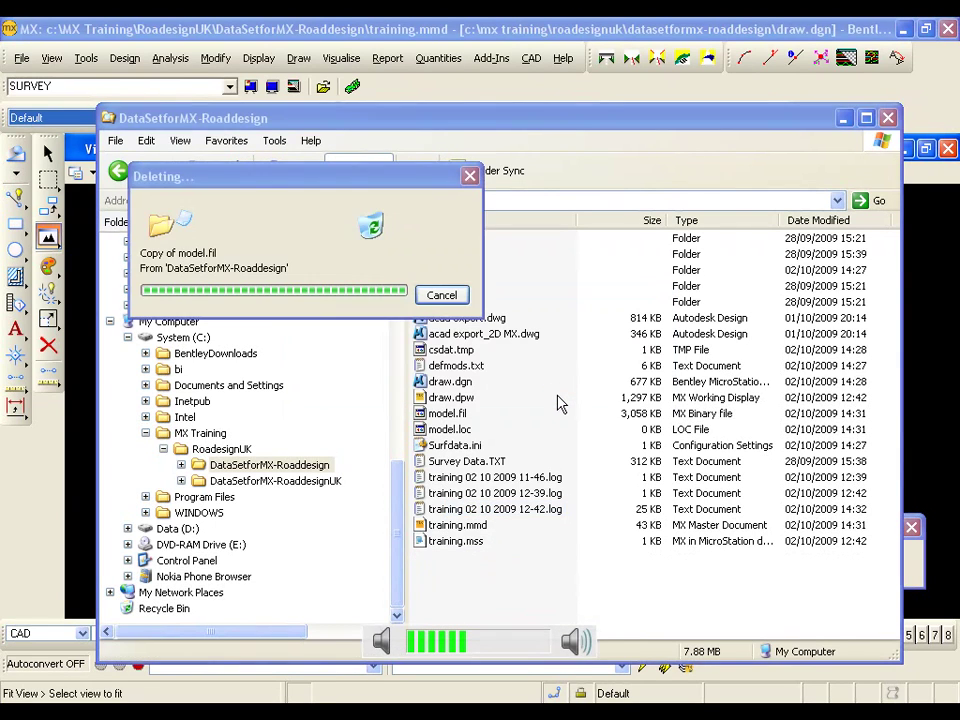